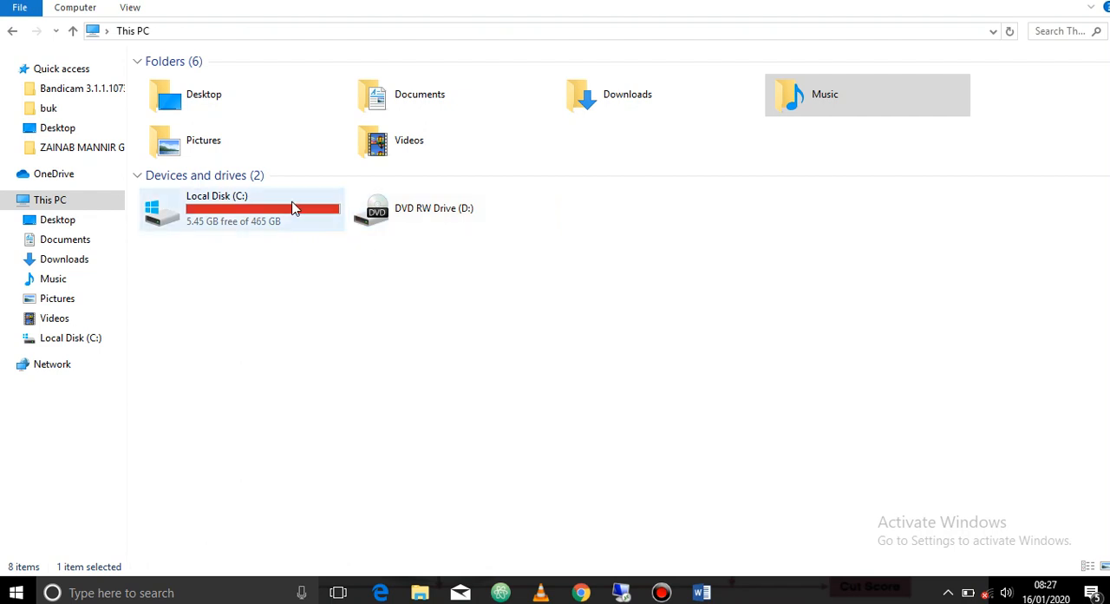
Check the free space and total size of Local Disk (C:)
{"action": "left_click", "coordinate": [209, 221]}
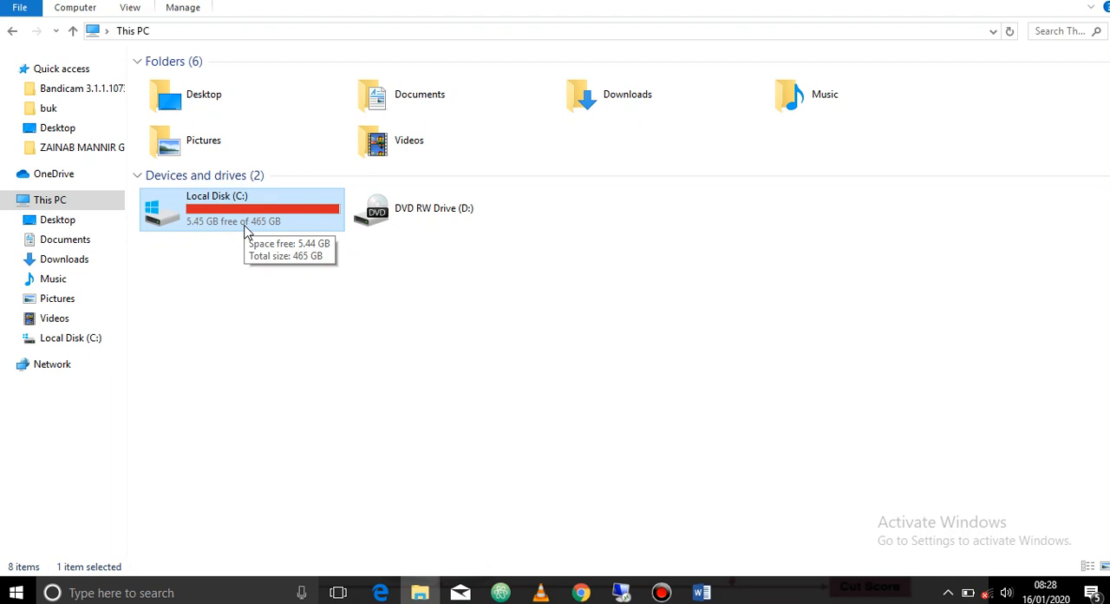
{"action": "left_click", "coordinate": [245, 231]}
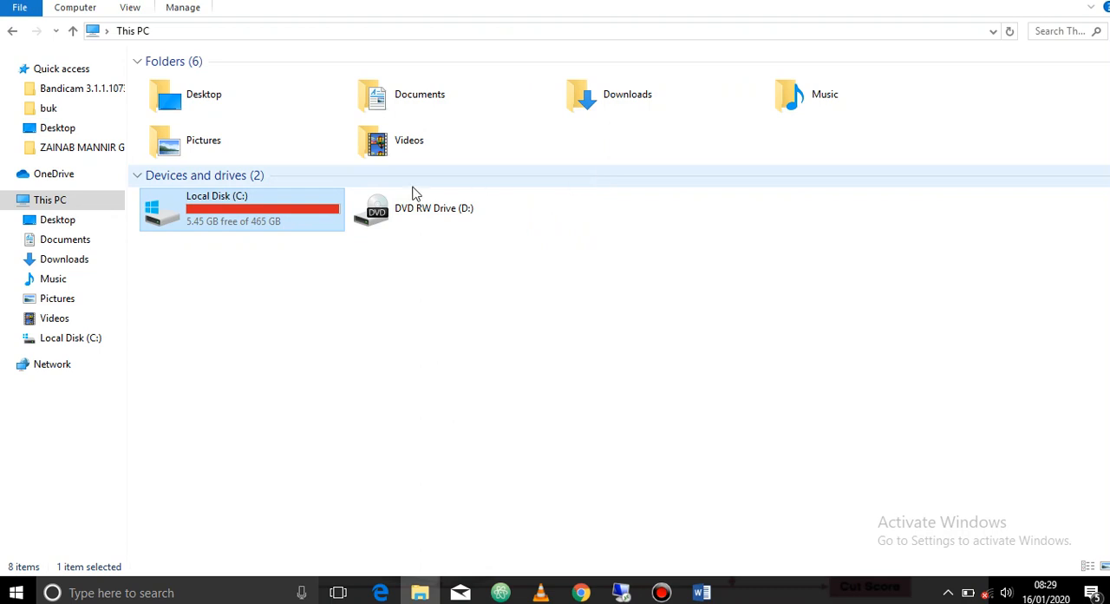
{"action": "mouse_move", "coordinate": [298, 209]}
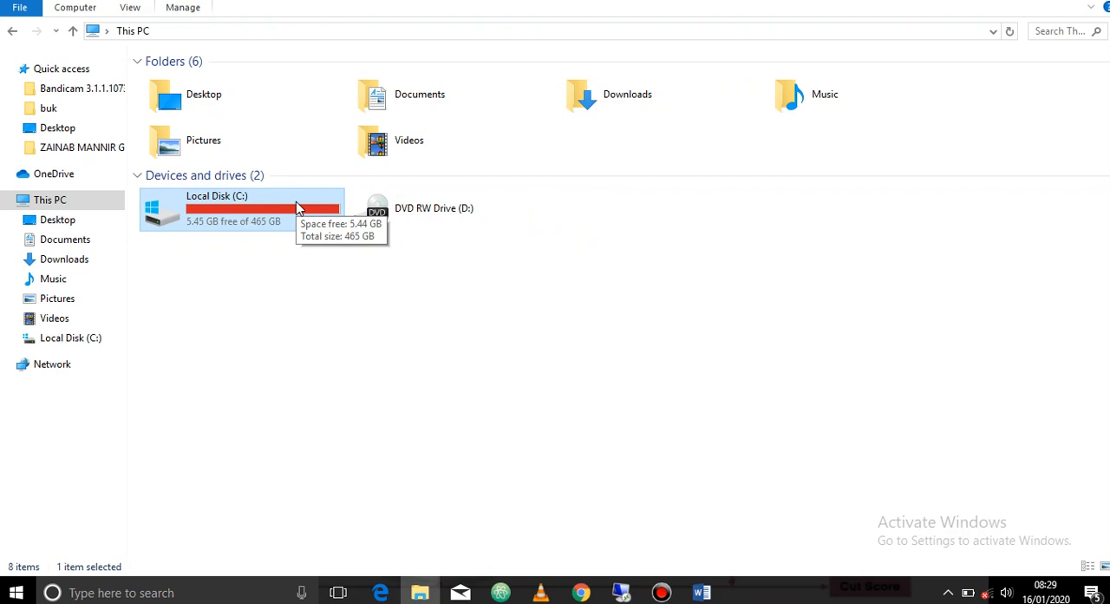
Open the Control Panel and display all its items as large icons
{"action": "left_click", "coordinate": [107, 31]}
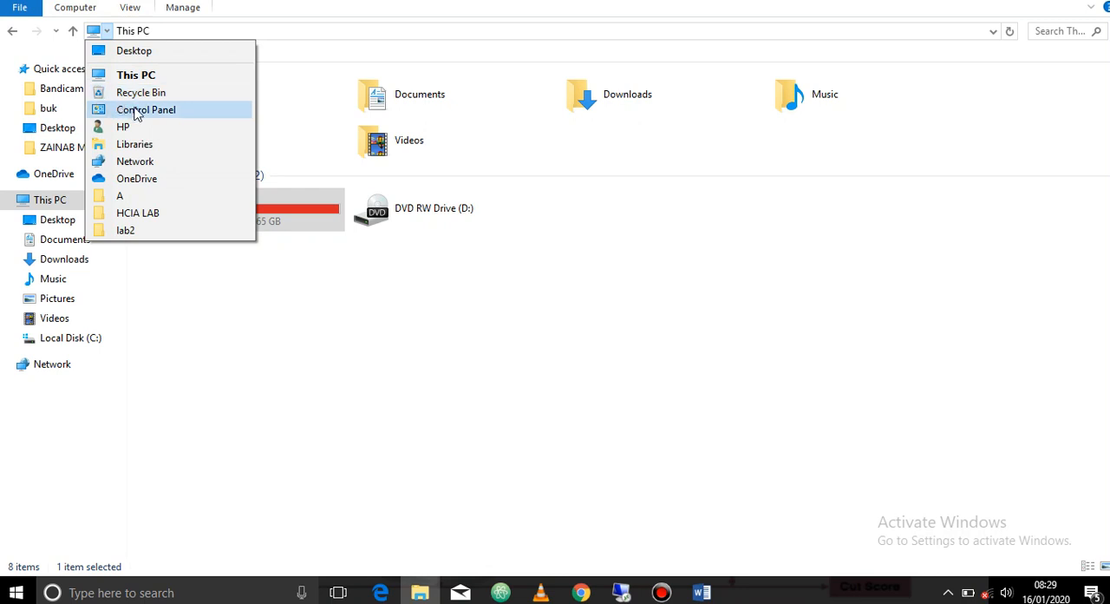
{"action": "left_click", "coordinate": [139, 113]}
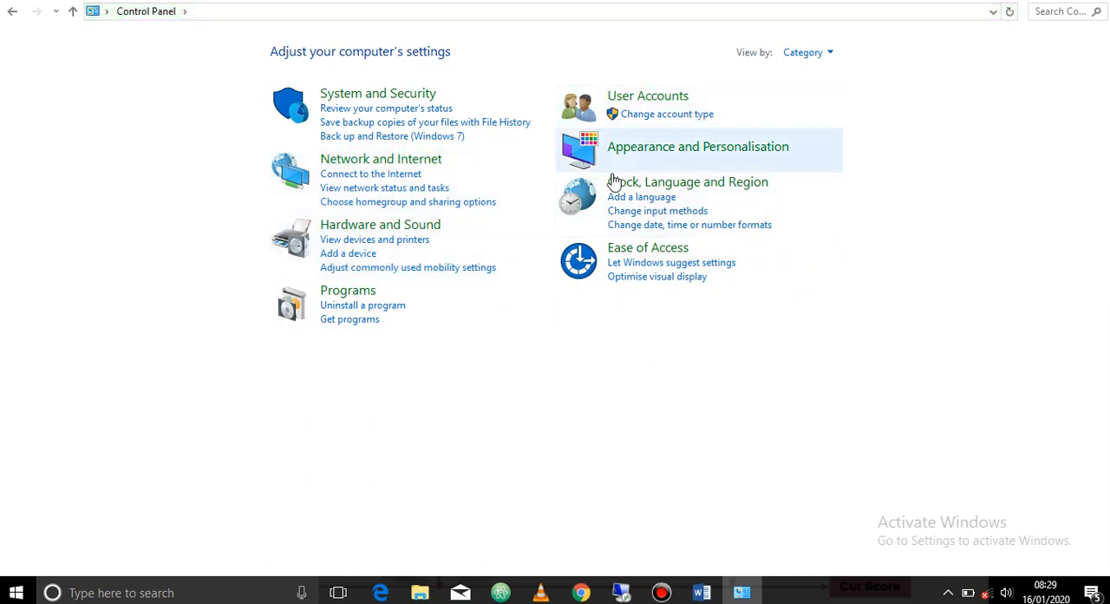
{"action": "left_click", "coordinate": [805, 54]}
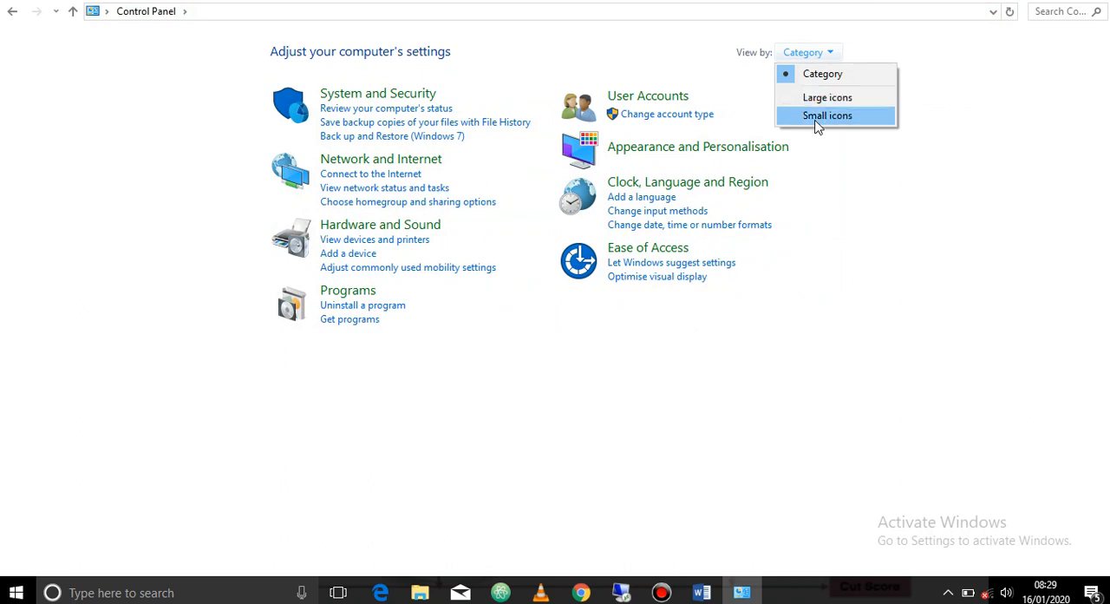
{"action": "left_click", "coordinate": [817, 100]}
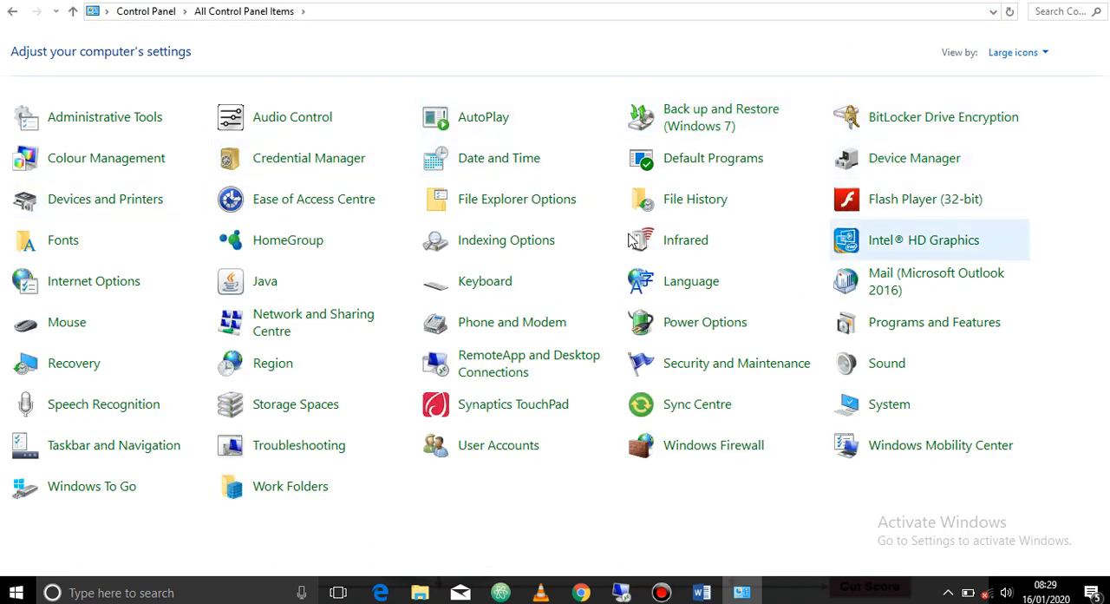
Open Computer Management from Administrative Tools and show Disk Management
{"action": "left_click", "coordinate": [105, 118]}
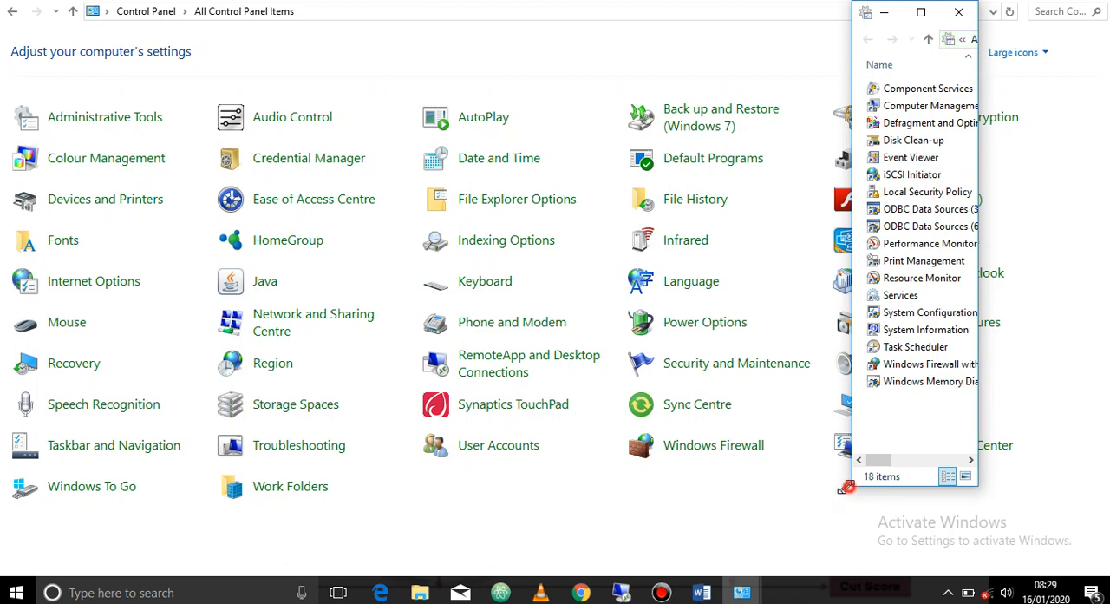
{"action": "left_click_drag", "start_coordinate": [850, 486], "coordinate": [218, 478]}
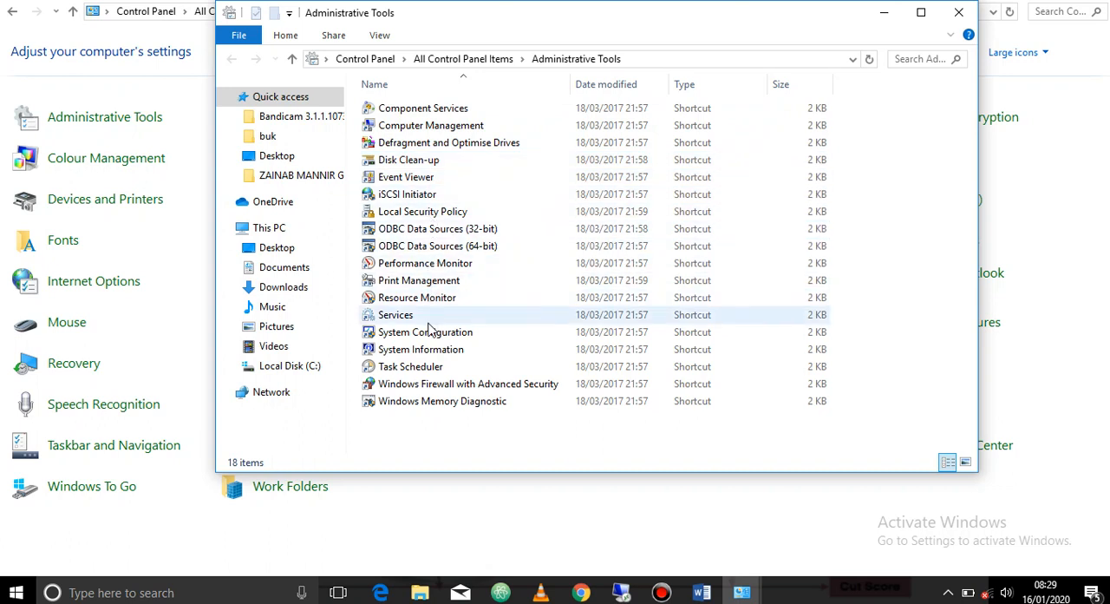
{"action": "double_click", "coordinate": [394, 128]}
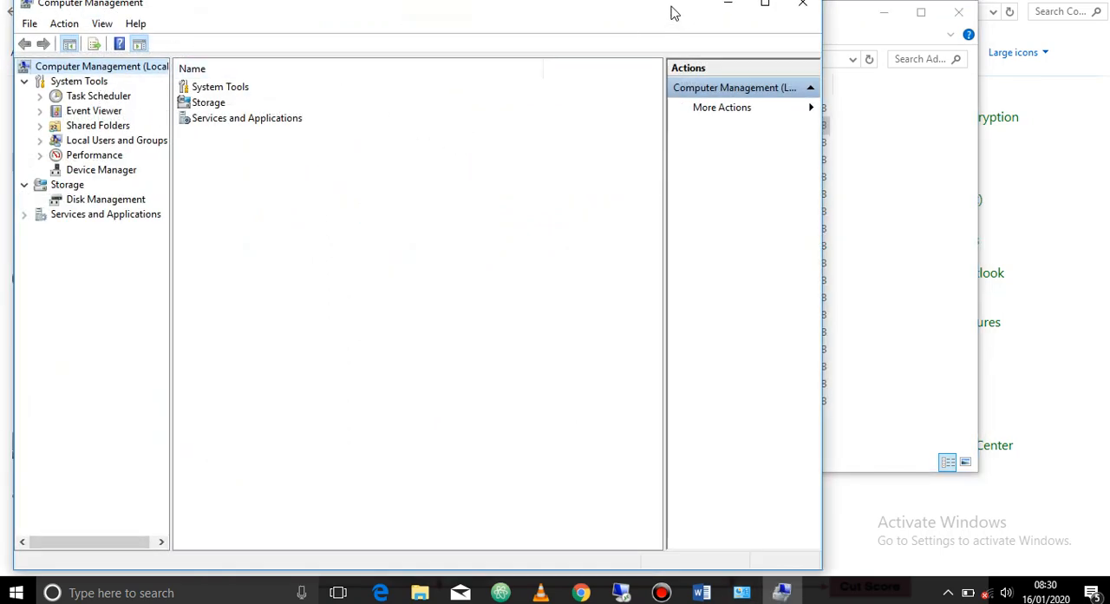
{"action": "left_click_drag", "start_coordinate": [669, 7], "coordinate": [744, 22]}
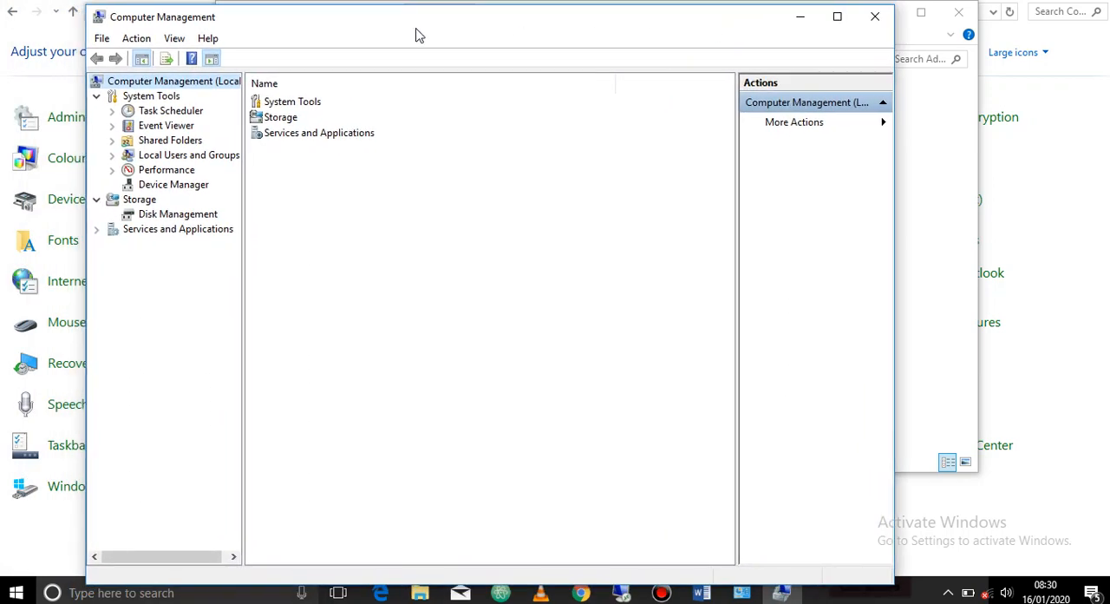
{"action": "left_click", "coordinate": [170, 220]}
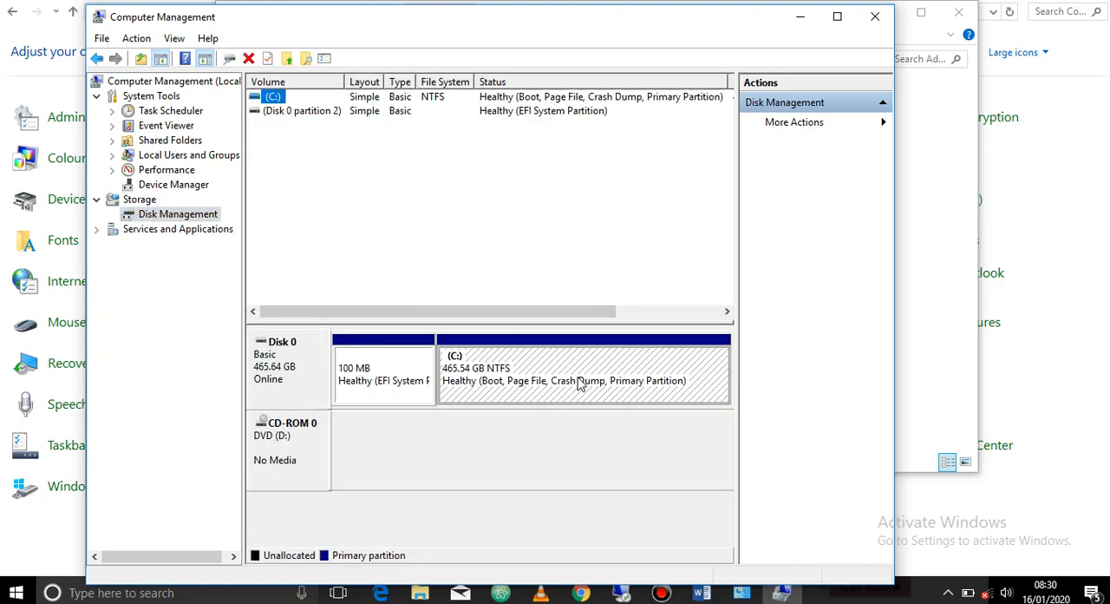
Shrink the C: volume on Disk 0 by 1000 MB
{"action": "left_click", "coordinate": [579, 381]}
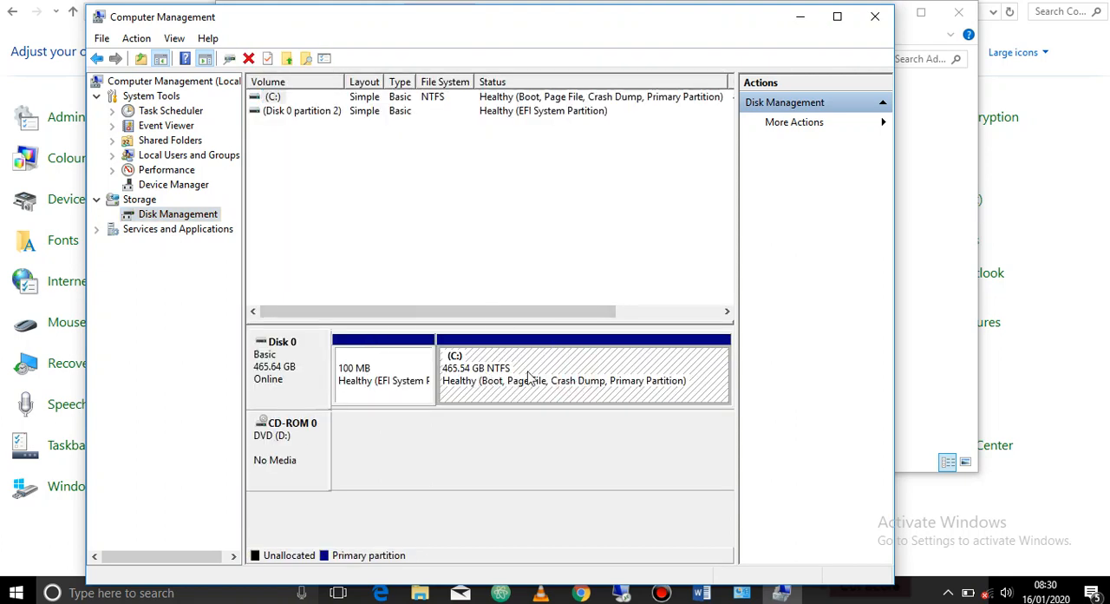
{"action": "left_click", "coordinate": [466, 378]}
{"action": "right_click", "coordinate": [499, 392]}
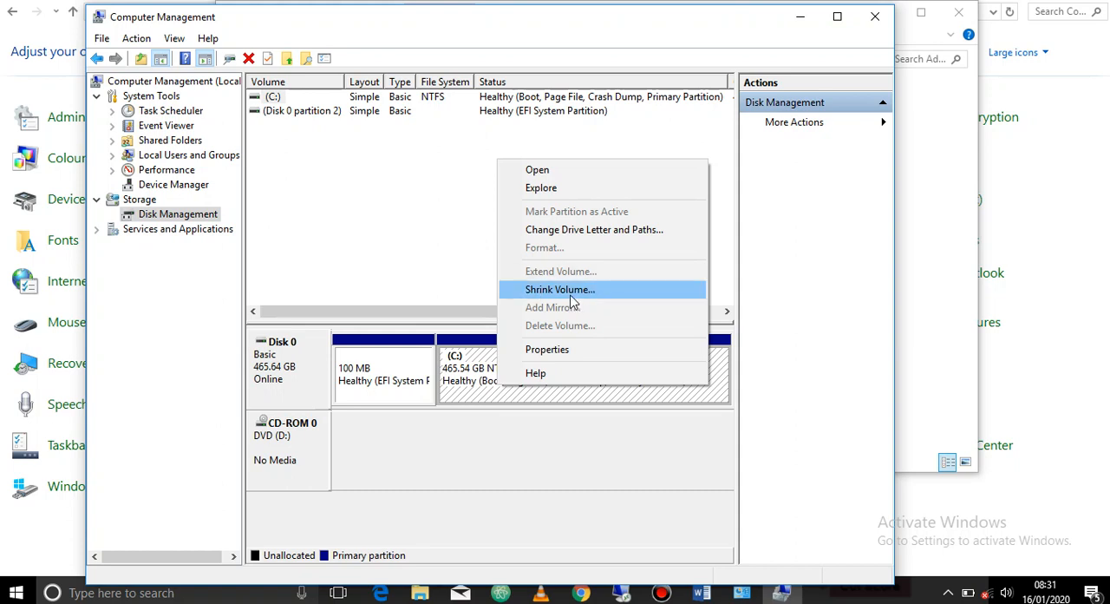
{"action": "left_click", "coordinate": [573, 295]}
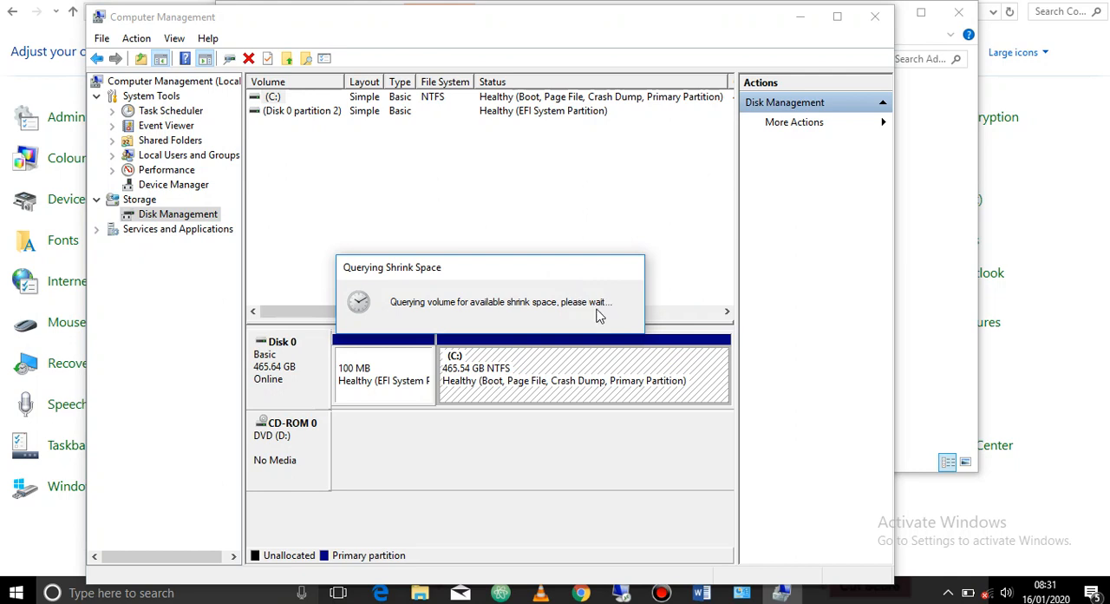
{"action": "left_click", "coordinate": [511, 263]}
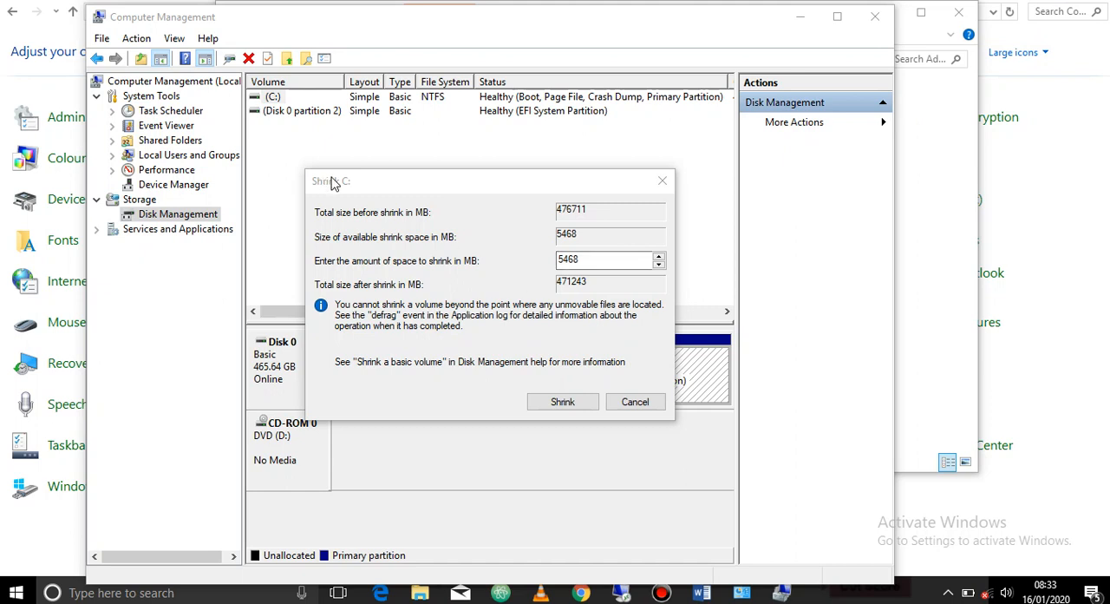
{"action": "left_click_drag", "start_coordinate": [333, 184], "coordinate": [352, 187]}
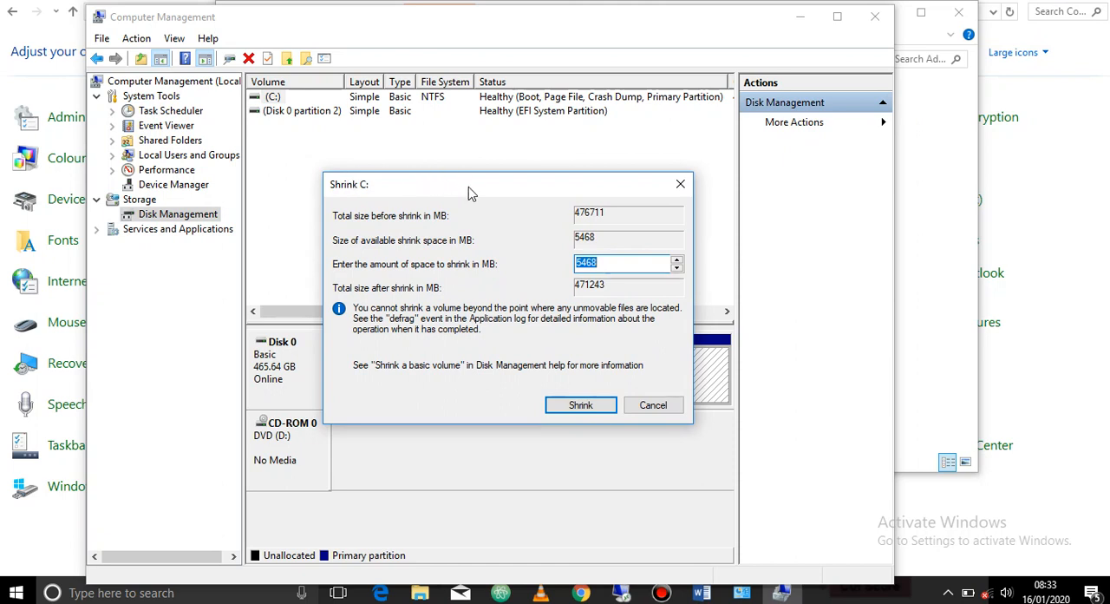
{"action": "left_click_drag", "start_coordinate": [471, 191], "coordinate": [452, 171]}
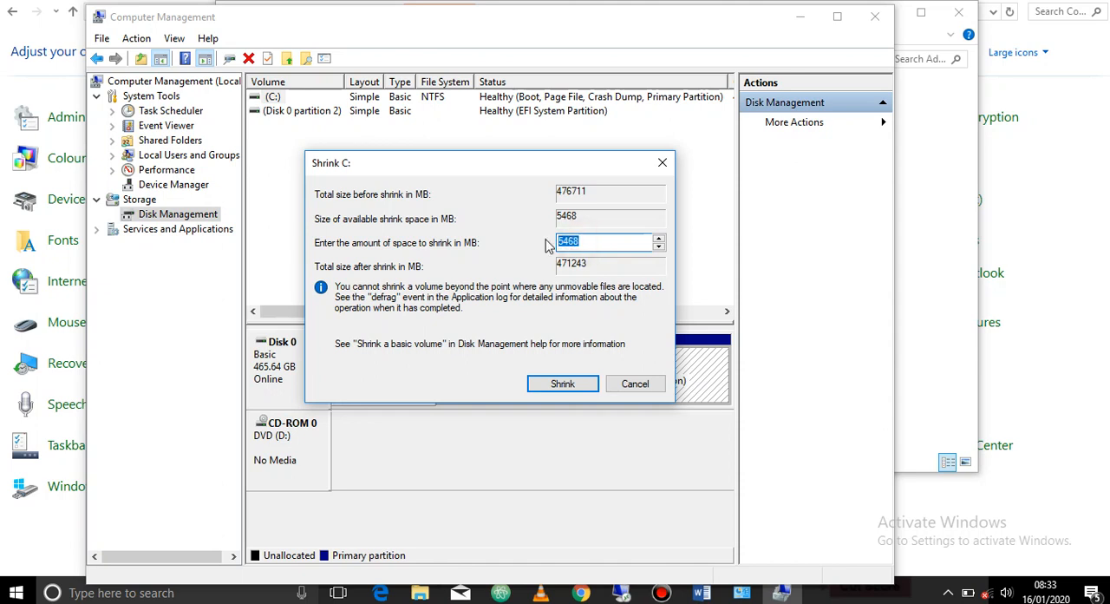
{"action": "type", "text": "1000"}
{"action": "left_click", "coordinate": [562, 387]}
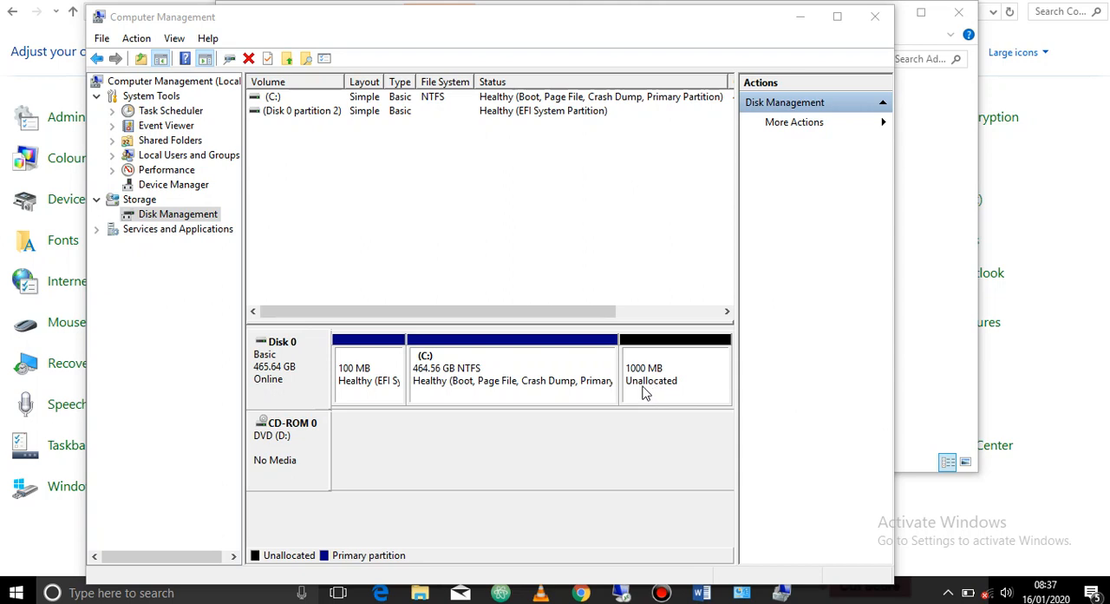
Switch to File Explorer and check the size and free space of Local Disk (C:) in This PC
{"action": "double_click", "coordinate": [423, 584]}
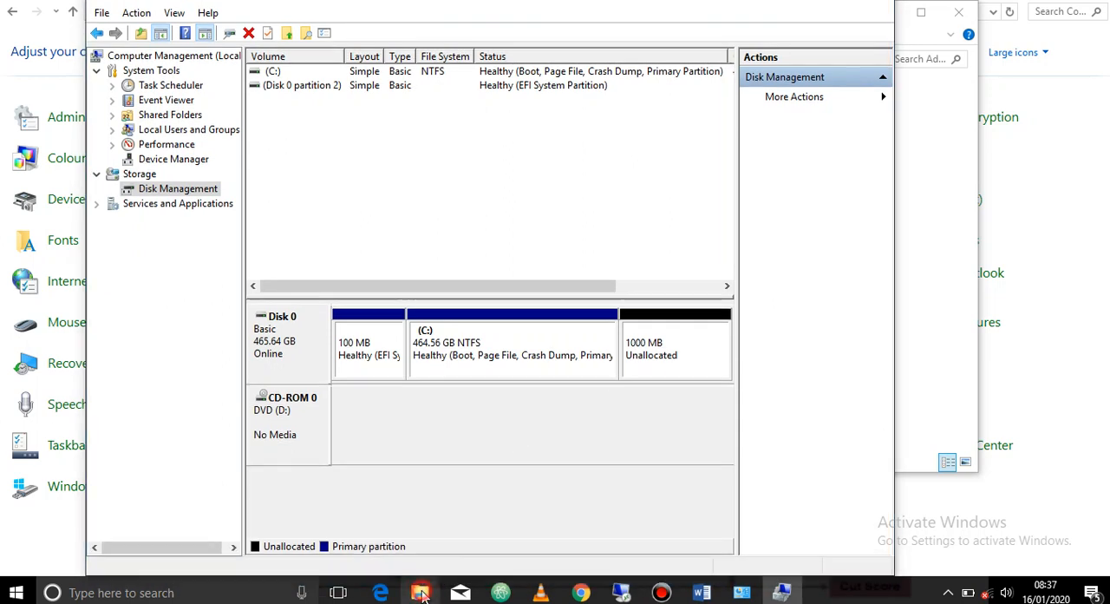
{"action": "left_click", "coordinate": [421, 592]}
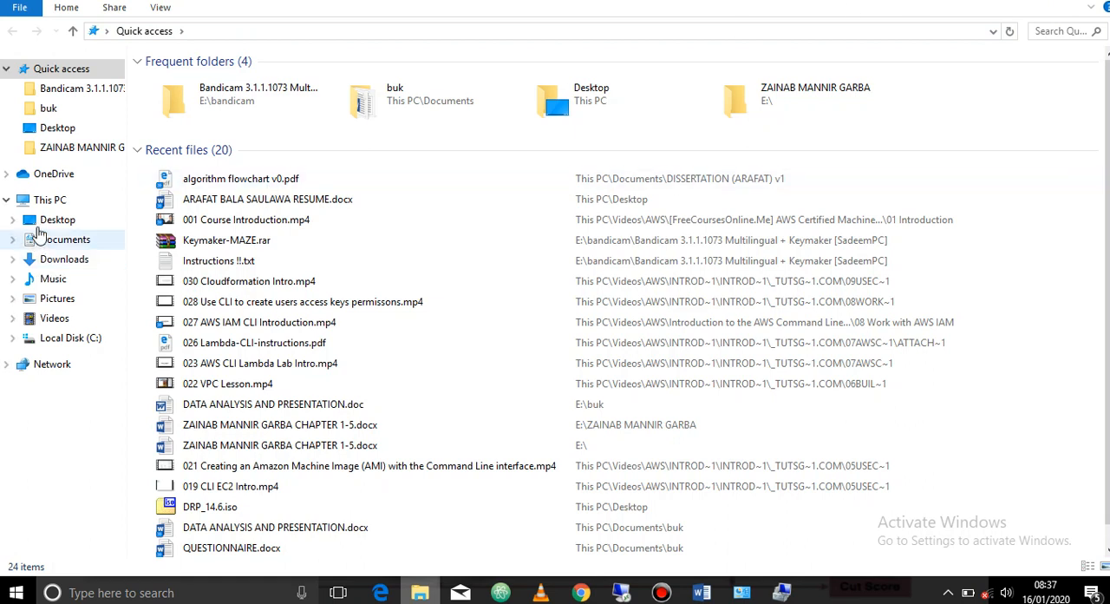
{"action": "left_click", "coordinate": [50, 199]}
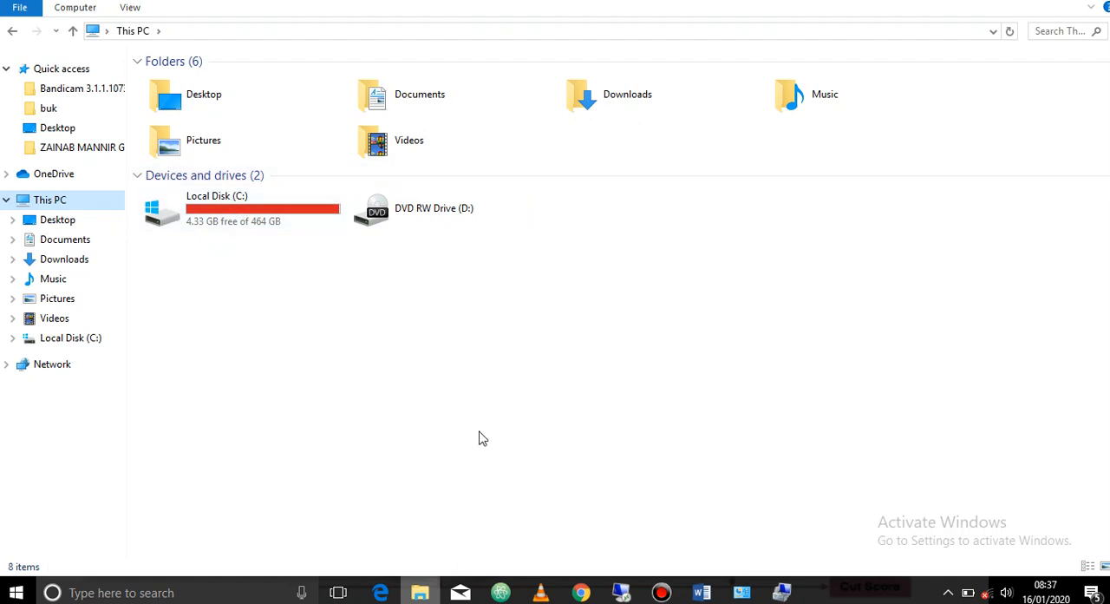
{"action": "left_click", "coordinate": [240, 209]}
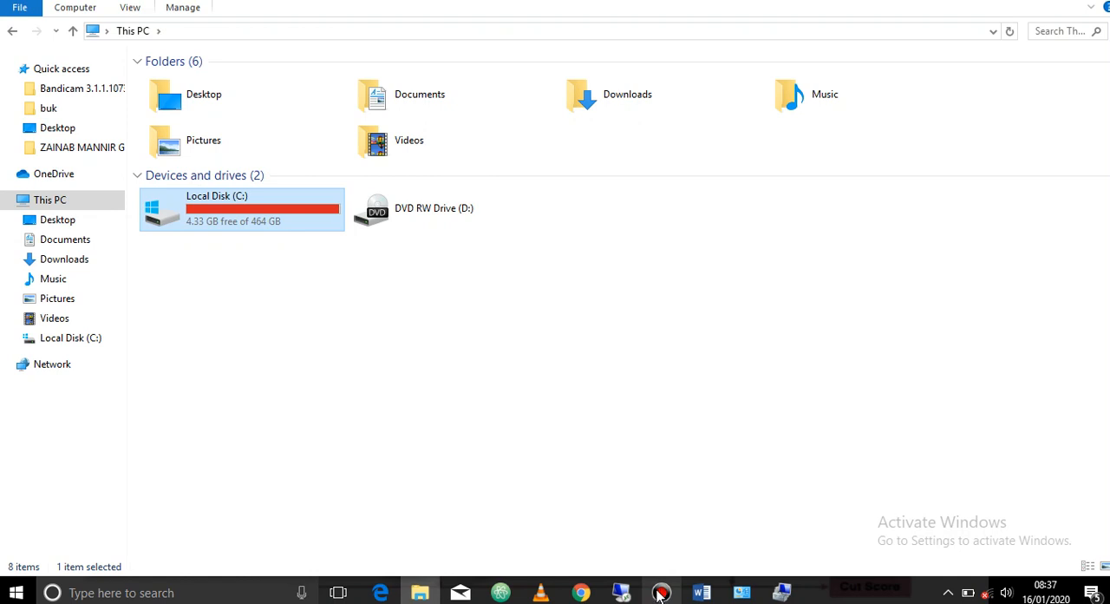
Return to Computer Management and start the New Simple Volume Wizard on Disk 0's 1000 MB unallocated space
{"action": "left_click", "coordinate": [781, 593]}
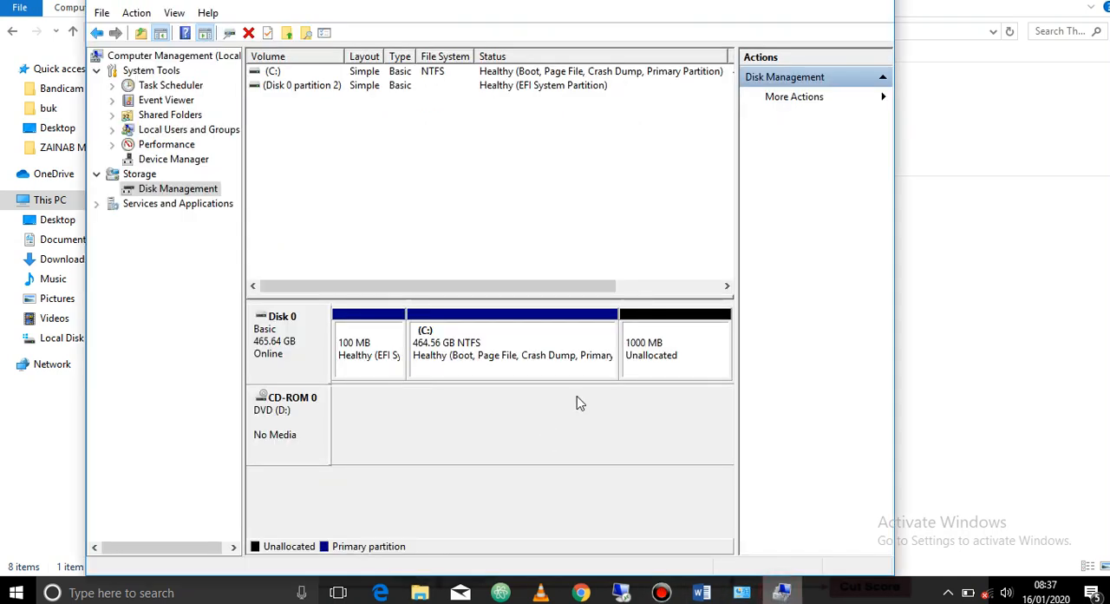
{"action": "left_click", "coordinate": [637, 363]}
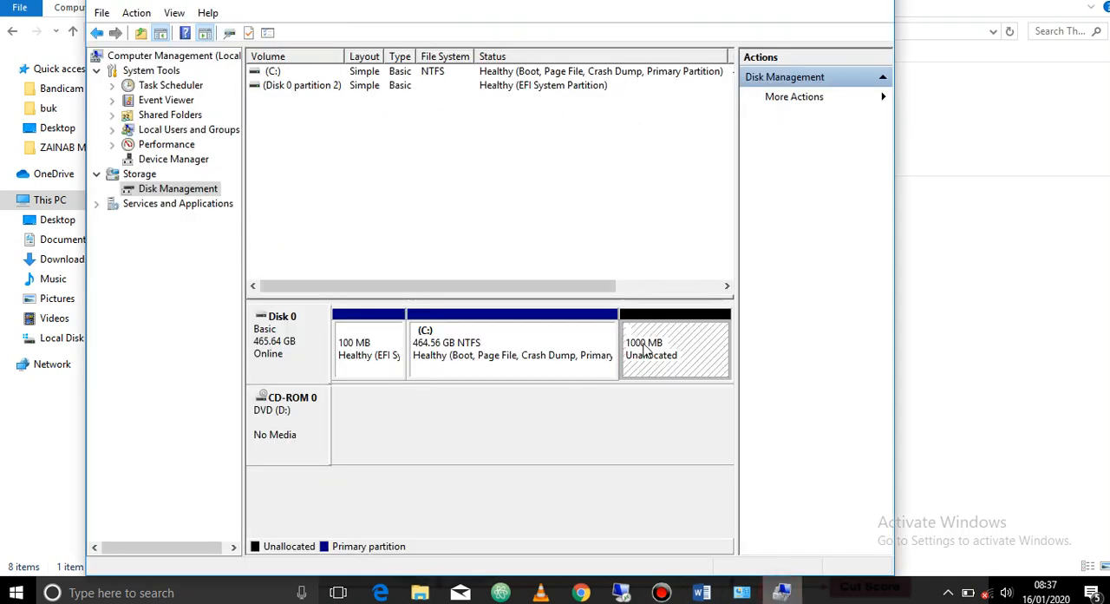
{"action": "right_click", "coordinate": [643, 348]}
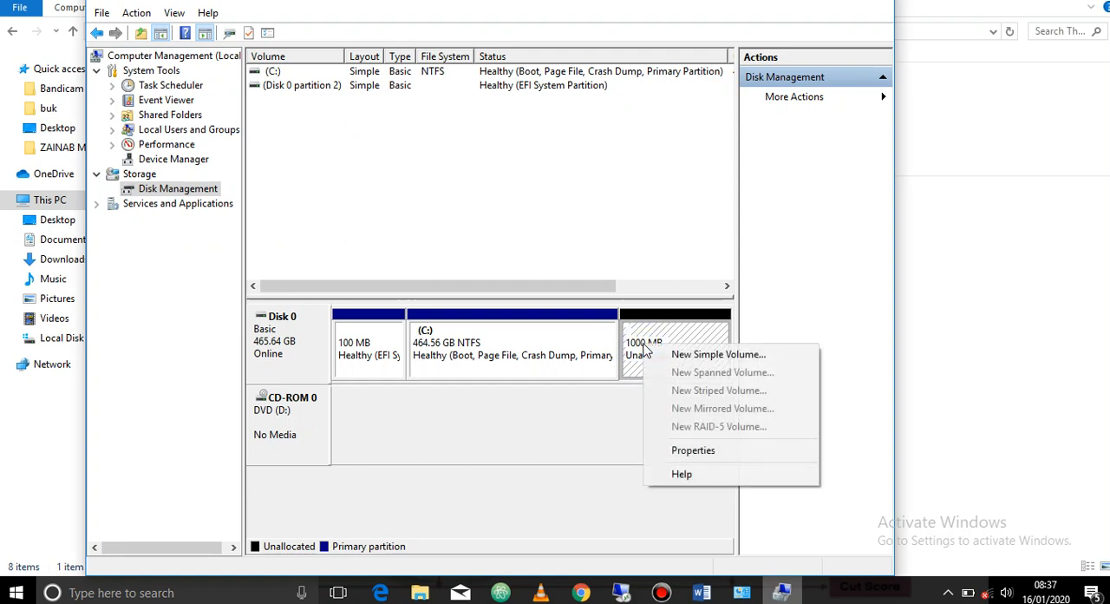
{"action": "left_click", "coordinate": [692, 361]}
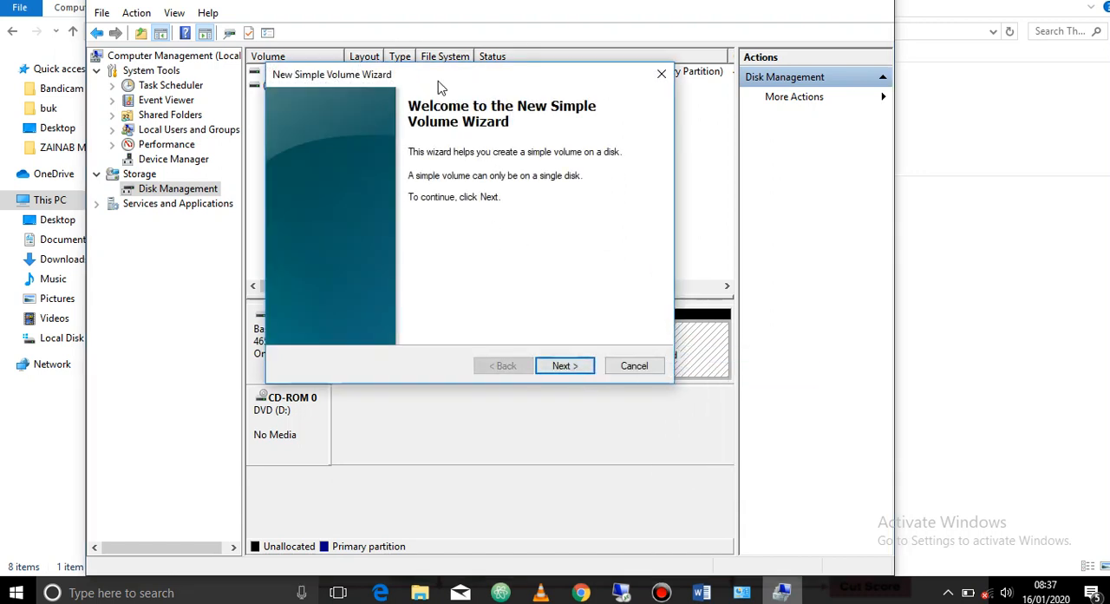
{"action": "left_click_drag", "start_coordinate": [426, 77], "coordinate": [443, 98]}
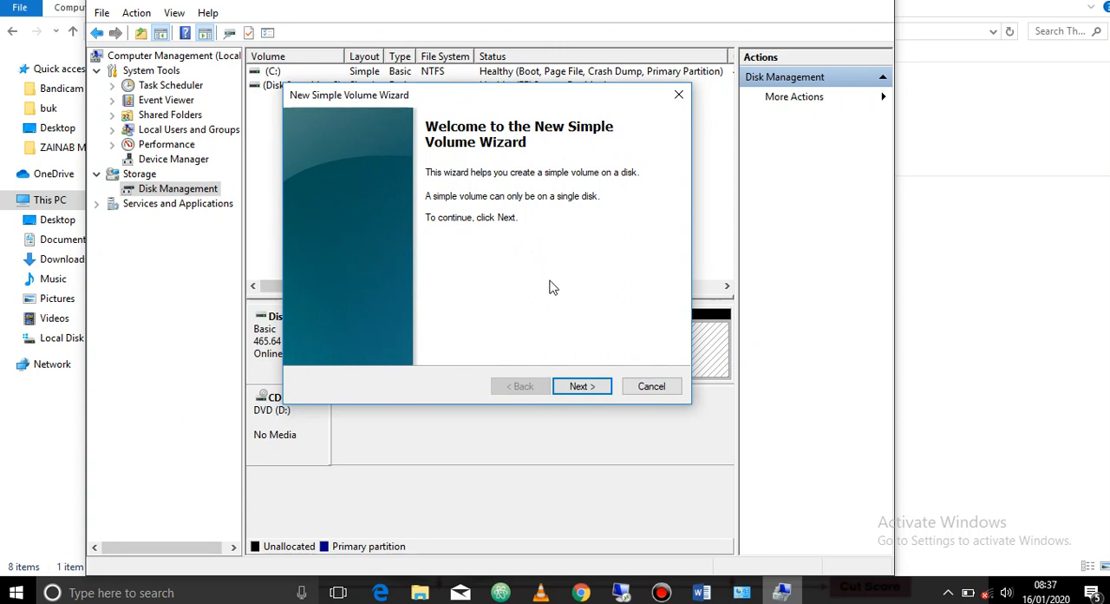
Accept the simple volume size of 999 MB and assign drive letter E to the new volume
{"action": "left_click", "coordinate": [581, 387]}
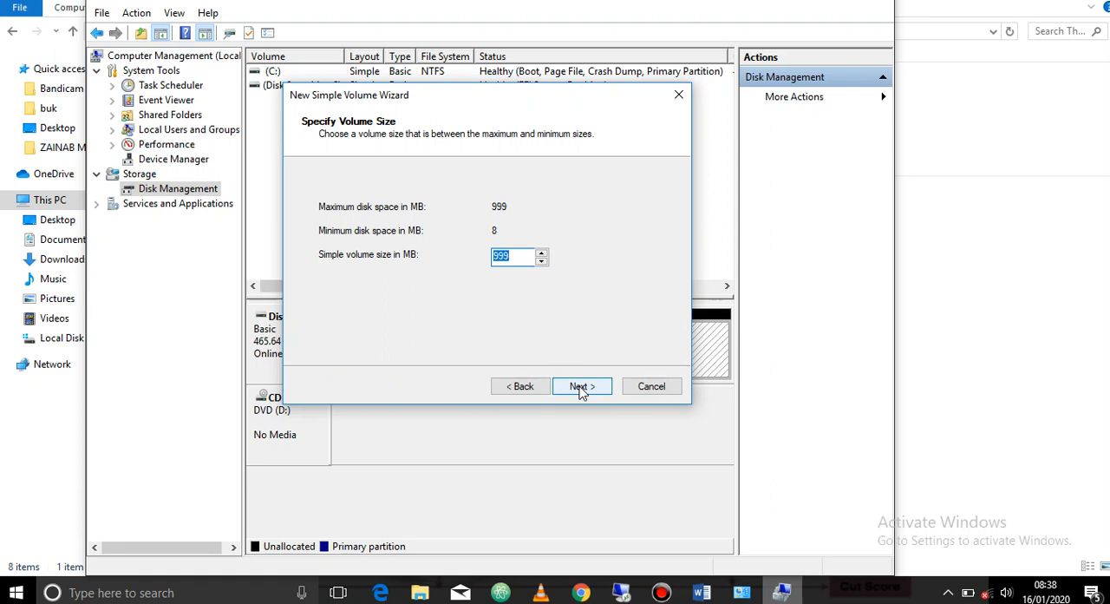
{"action": "left_click", "coordinate": [582, 387]}
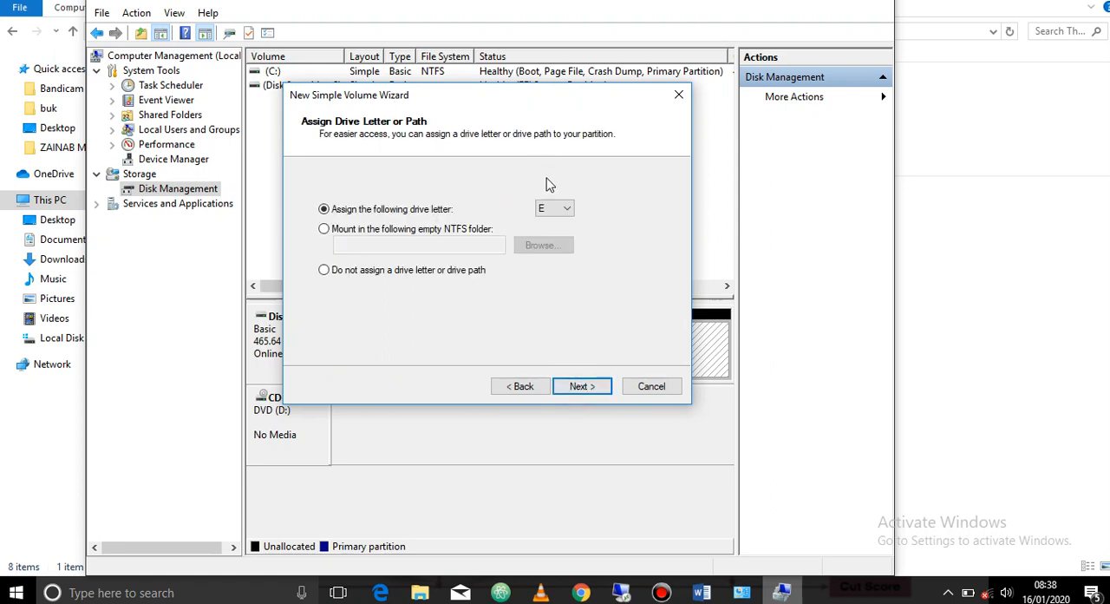
{"action": "left_click", "coordinate": [562, 211]}
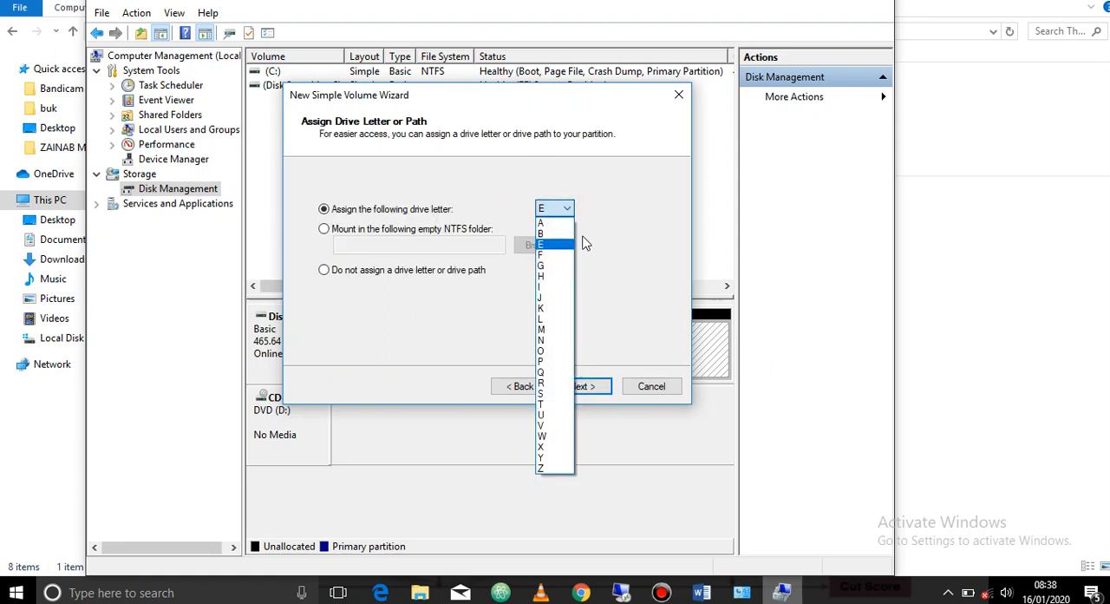
{"action": "left_click", "coordinate": [582, 390]}
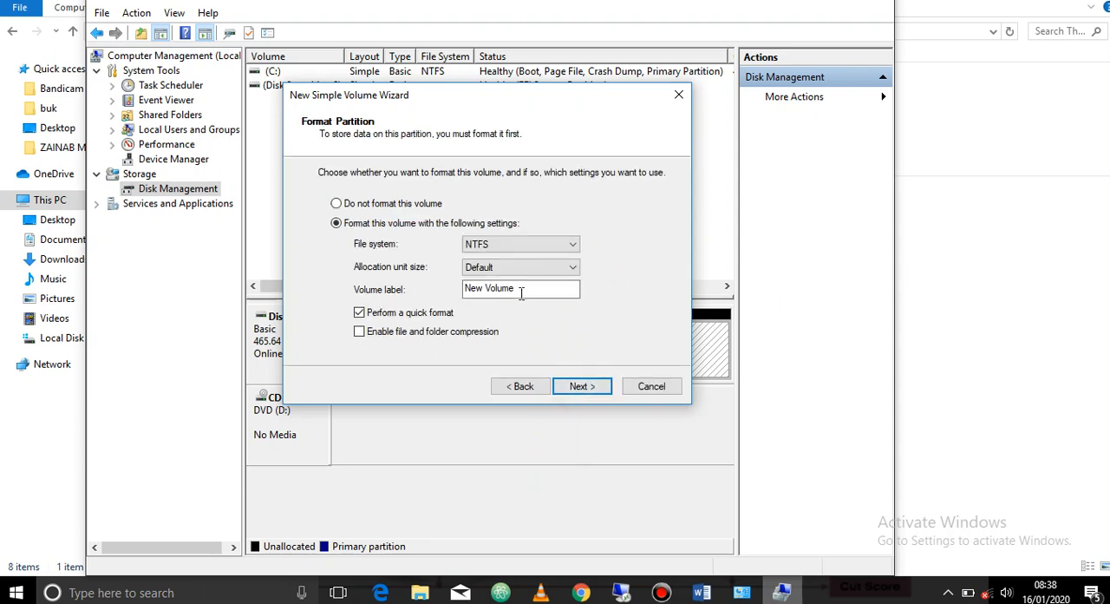
Quick-format the new volume as NTFS with the default allocation unit size and the label New Volume, and finish creating it
{"action": "left_click_drag", "start_coordinate": [520, 288], "coordinate": [443, 294]}
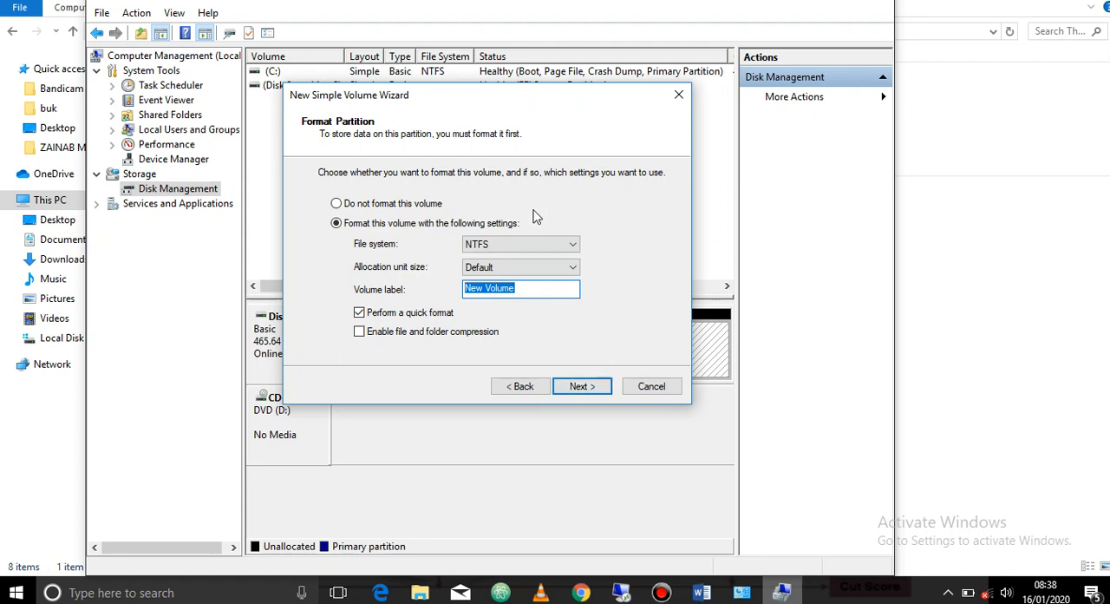
{"action": "left_click", "coordinate": [527, 246]}
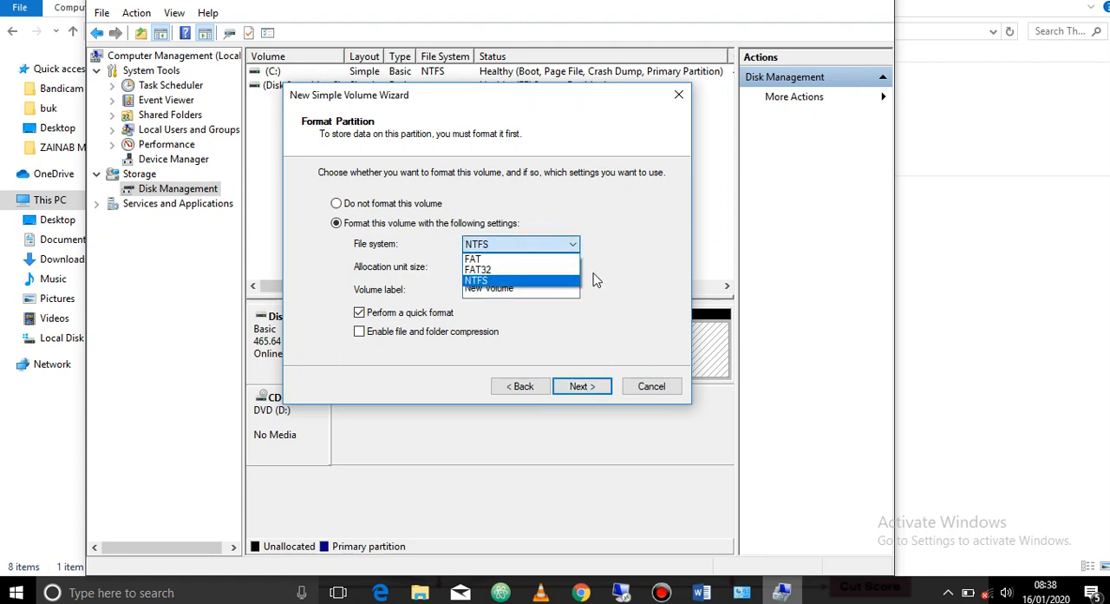
{"action": "left_click", "coordinate": [620, 267]}
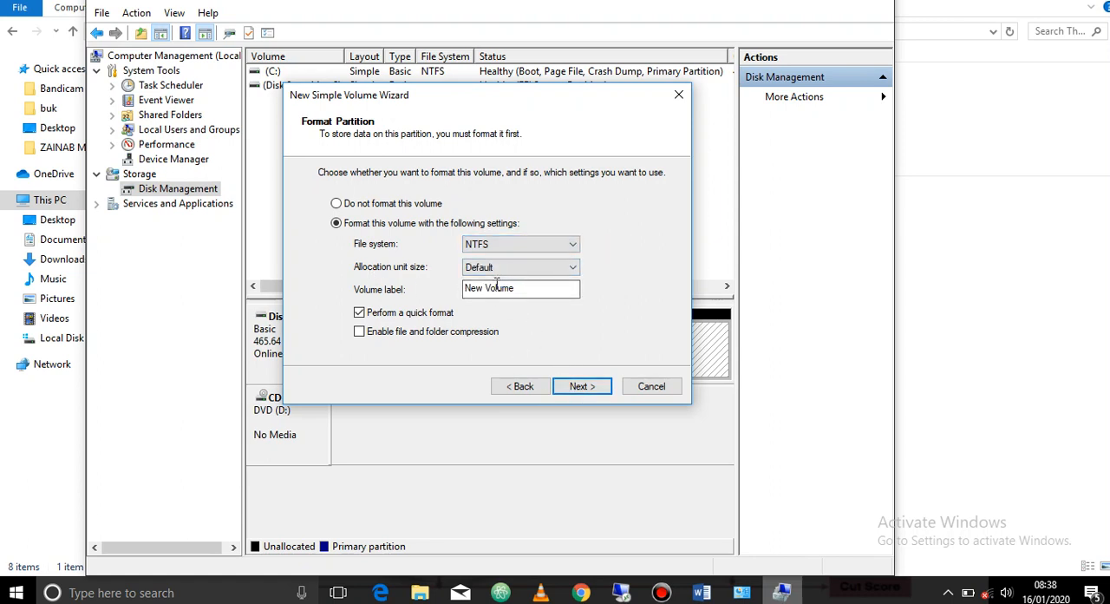
{"action": "left_click", "coordinate": [574, 391]}
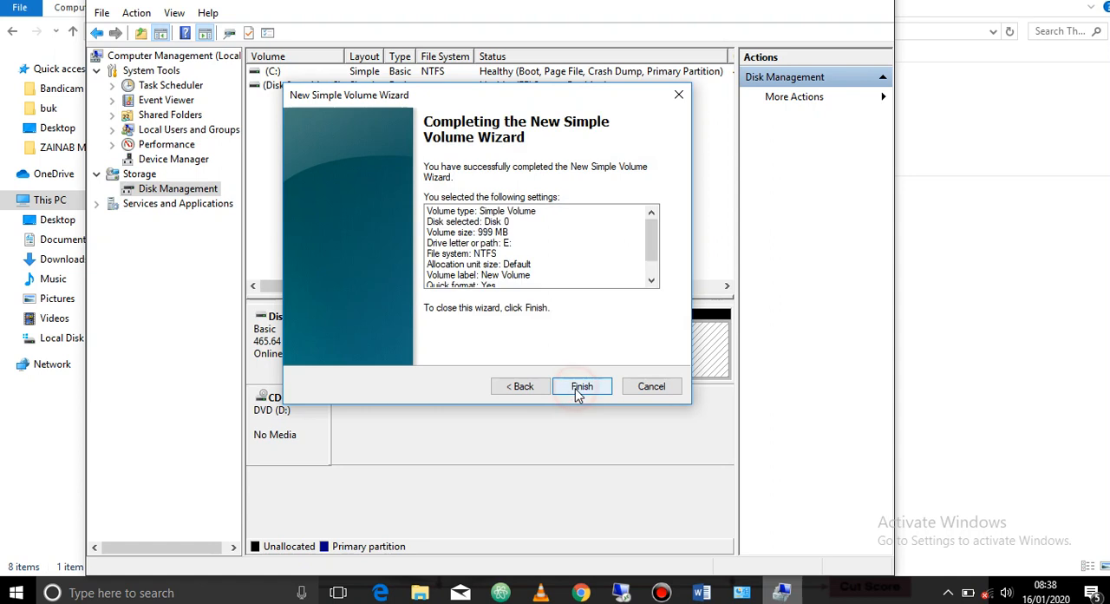
{"action": "left_click", "coordinate": [578, 391]}
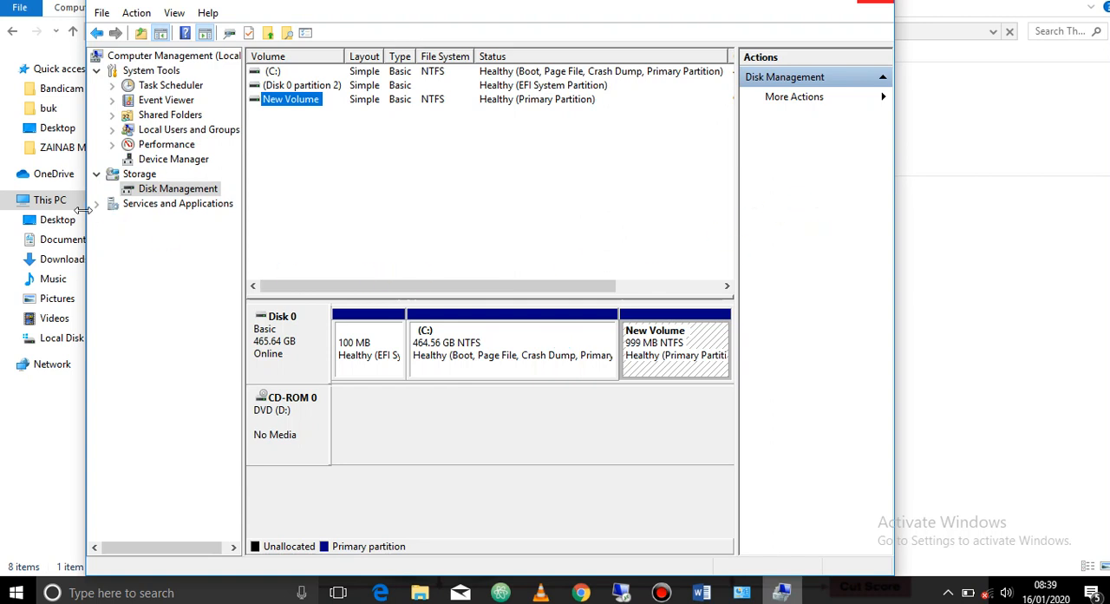
Switch to File Explorer, open New Volume (E:) from This PC to view its contents, and return to check its free space and size
{"action": "left_click", "coordinate": [43, 199]}
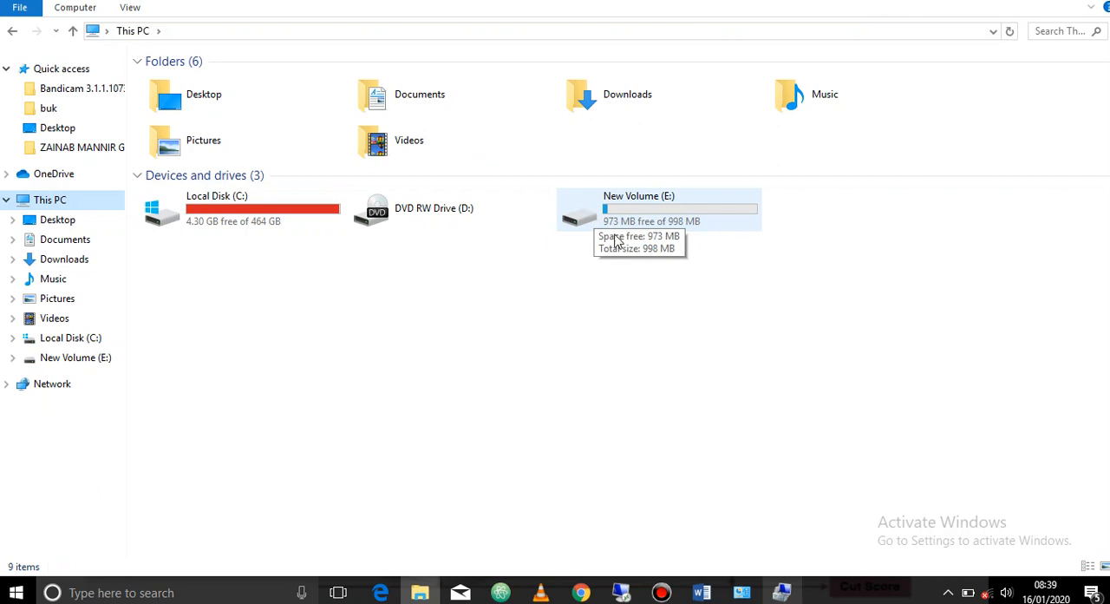
{"action": "left_click", "coordinate": [656, 219]}
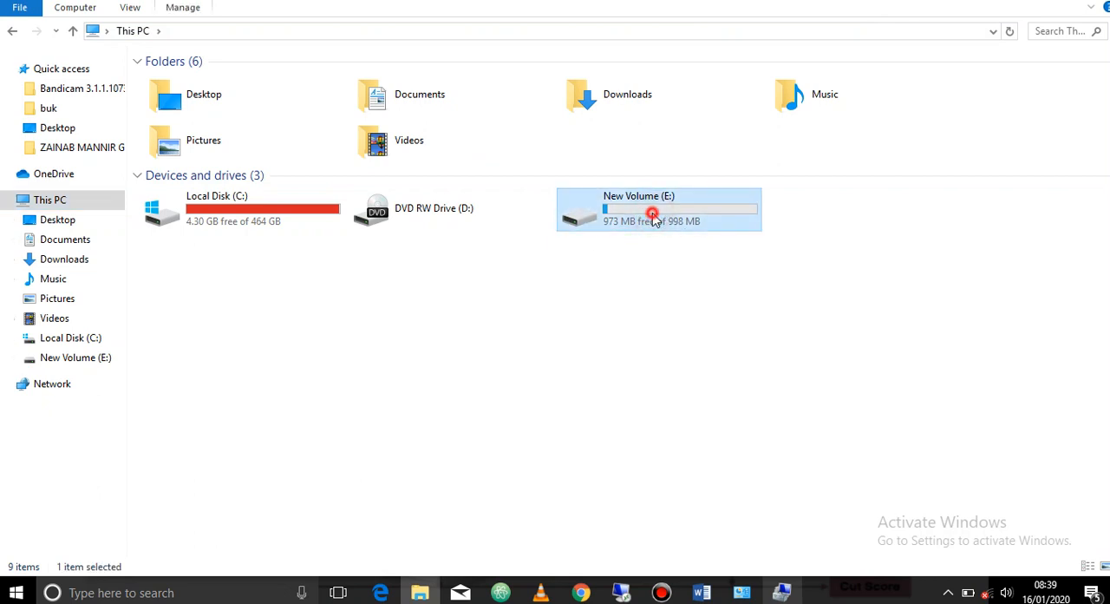
{"action": "double_click", "coordinate": [655, 219]}
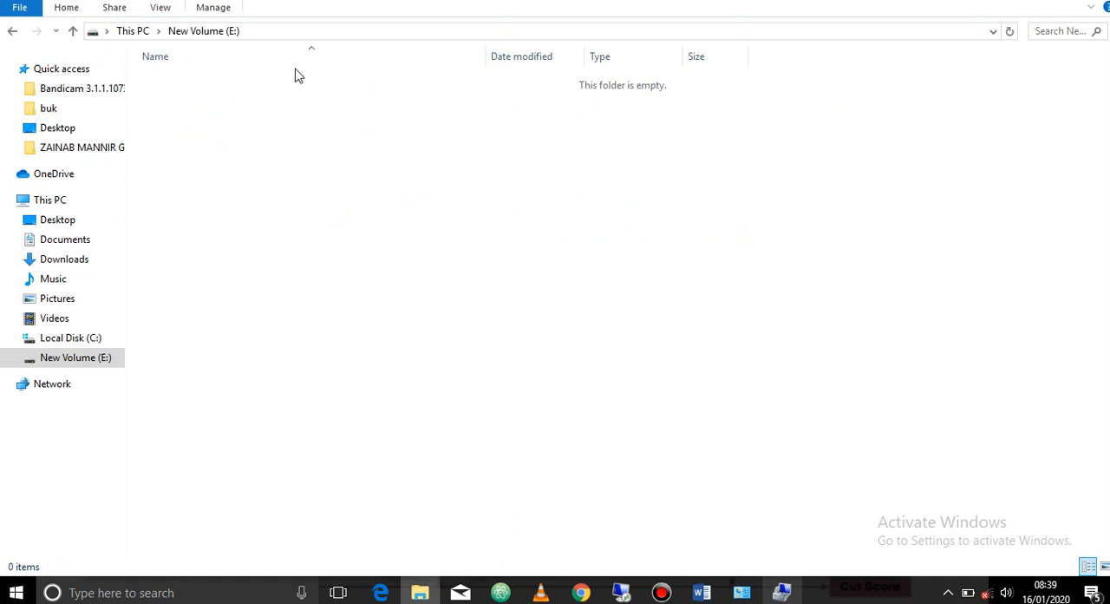
{"action": "left_click", "coordinate": [12, 30]}
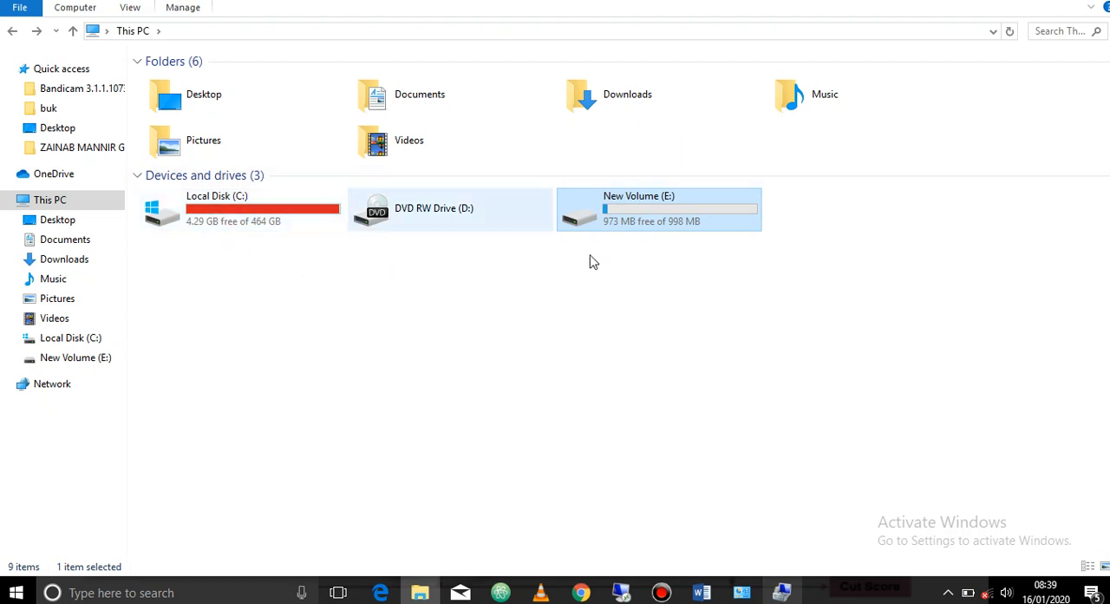
{"action": "mouse_move", "coordinate": [658, 221]}
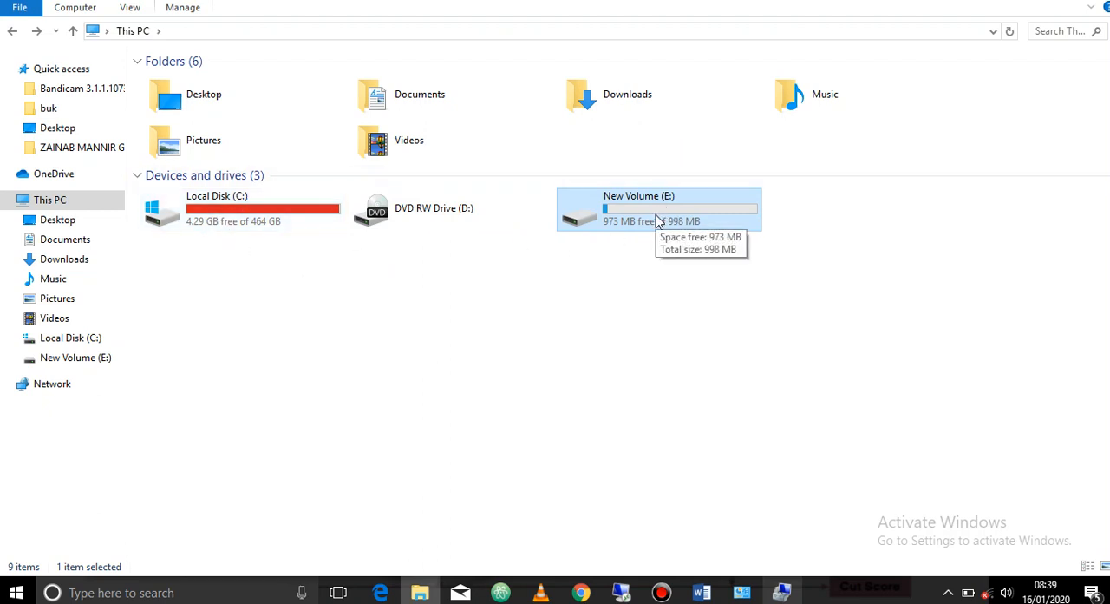